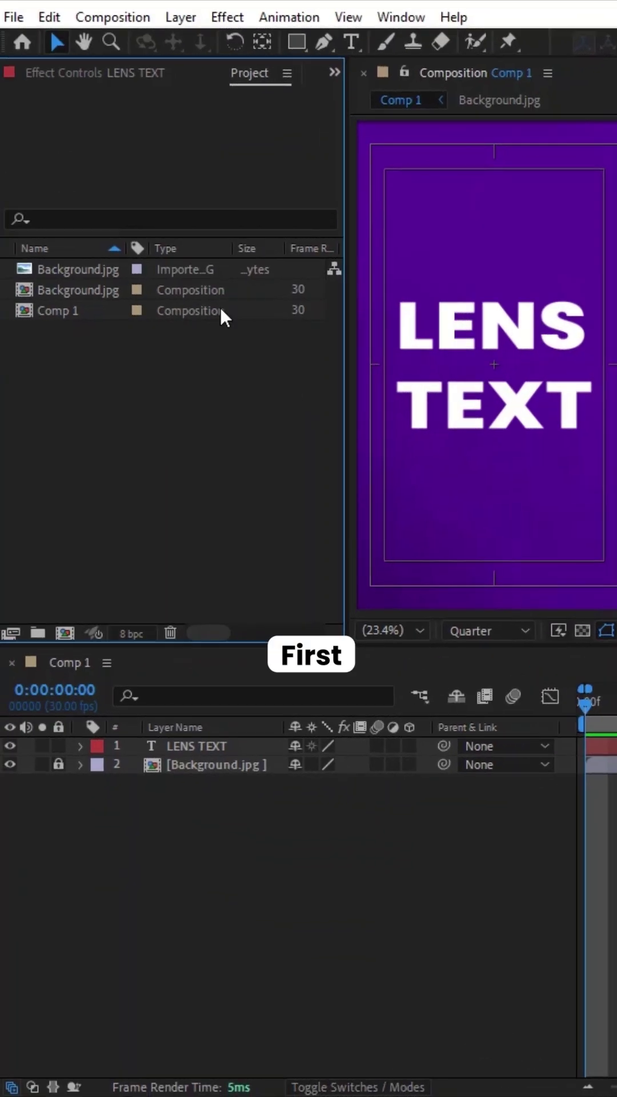
Find CC Lens in Effects & Presets and apply it to the LENS TEXT layer
key("ctrl+5")
left_click(140, 100)
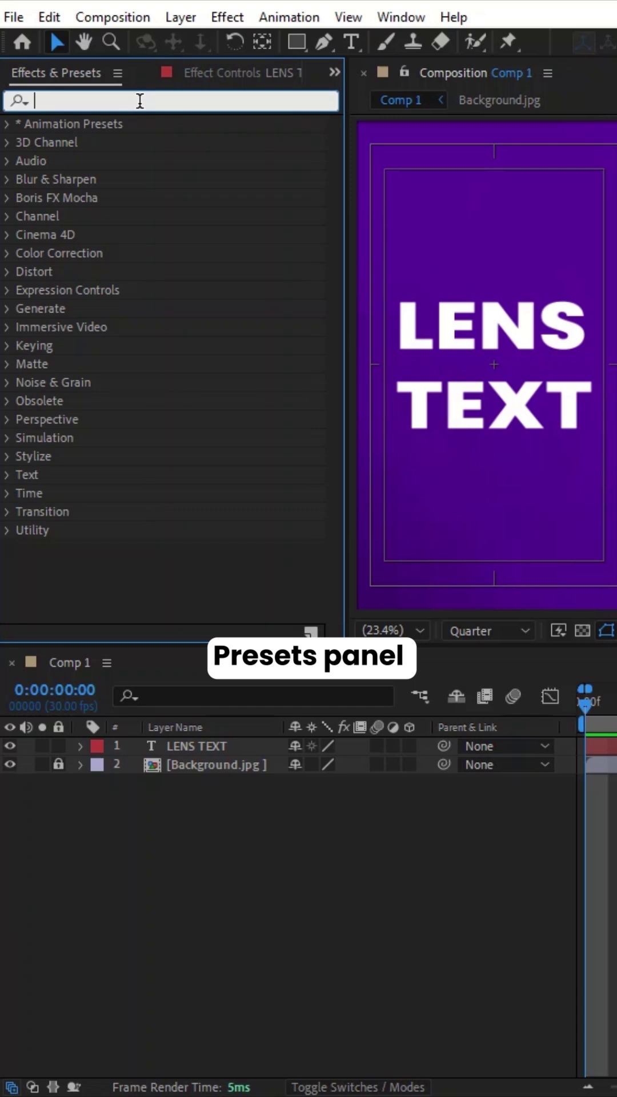
type("cc len")
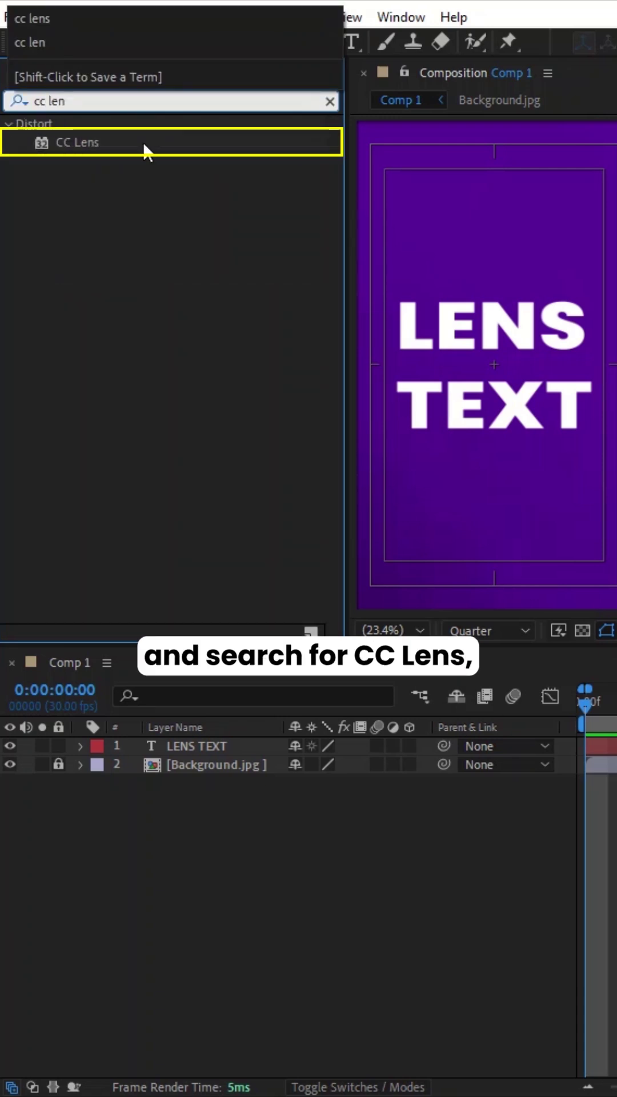
left_click_drag(142, 142, 228, 745)
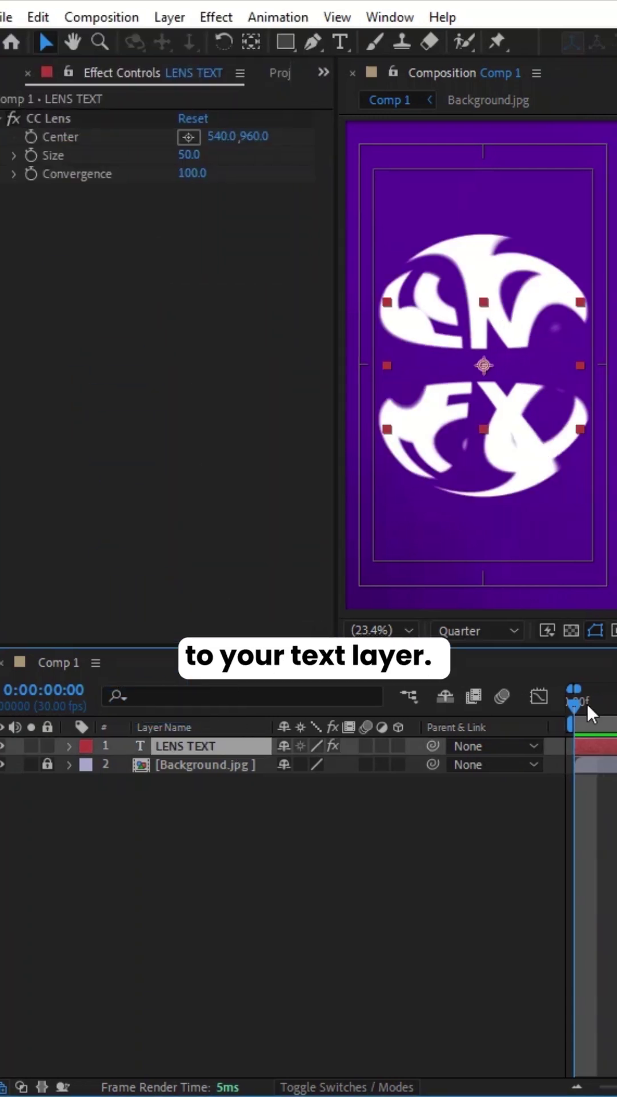
Keyframe the CC Lens Size at 50 on frame 2 and 500 on frame 16
left_click_drag(595, 703, 603, 704)
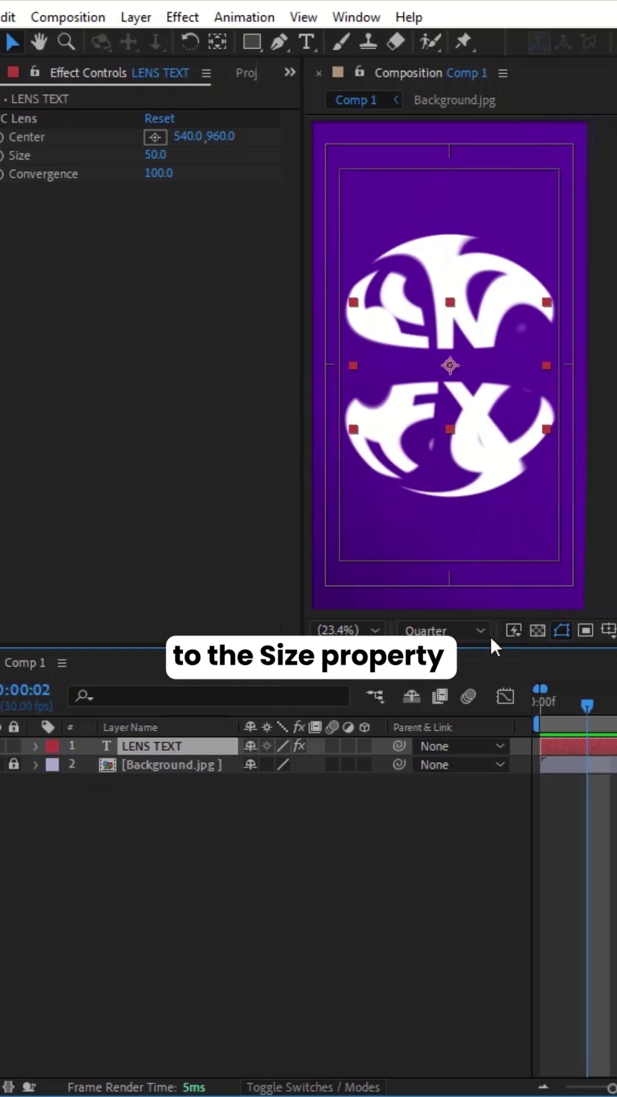
left_click(97, 208)
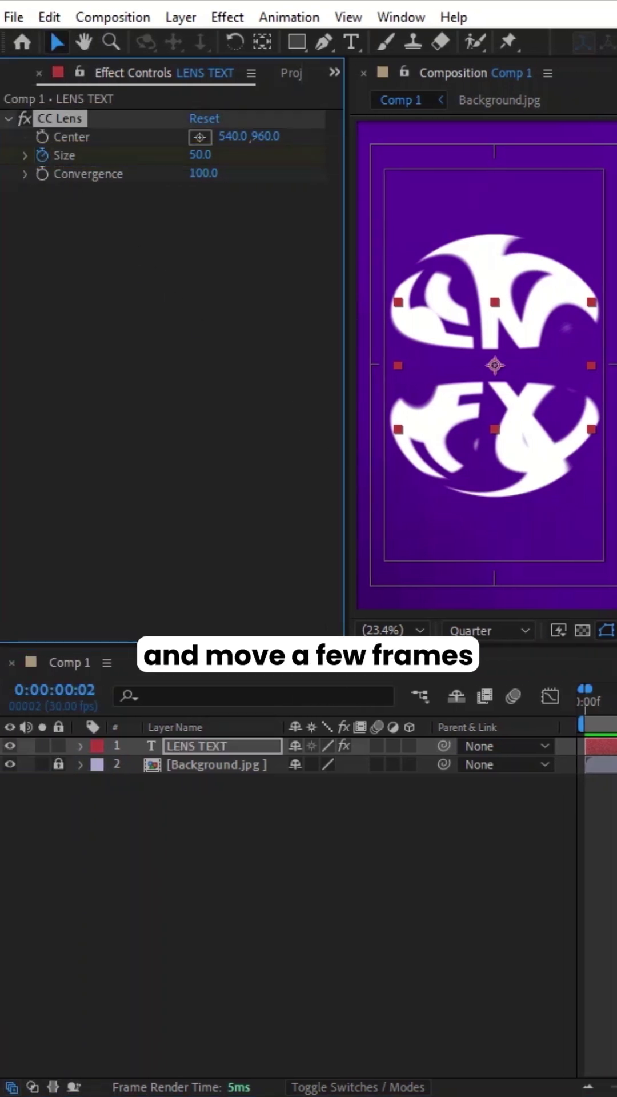
left_click_drag(249, 701, 570, 712)
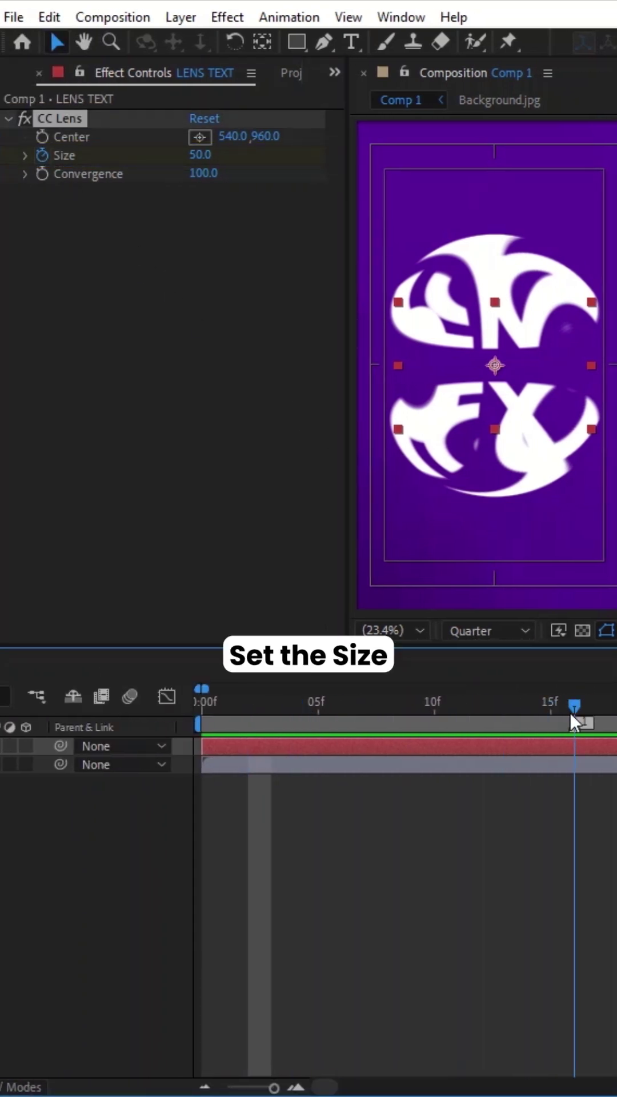
Show the Size keyframes on LENS TEXT and ease both of them
left_click(386, 753)
key("u")
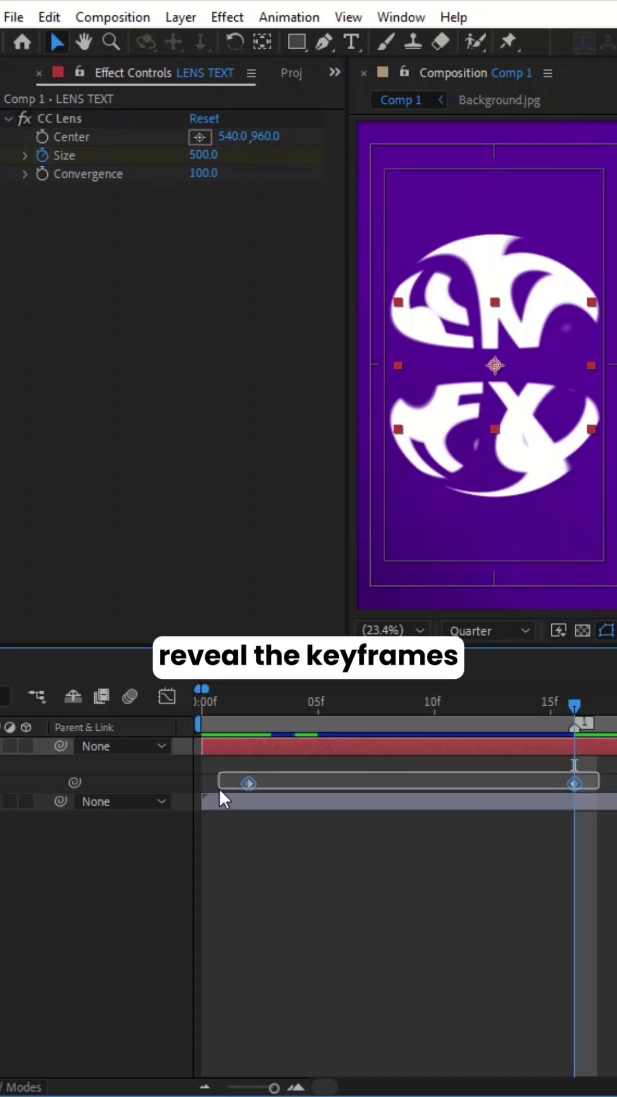
left_click_drag(219, 789, 220, 789)
key("F9")
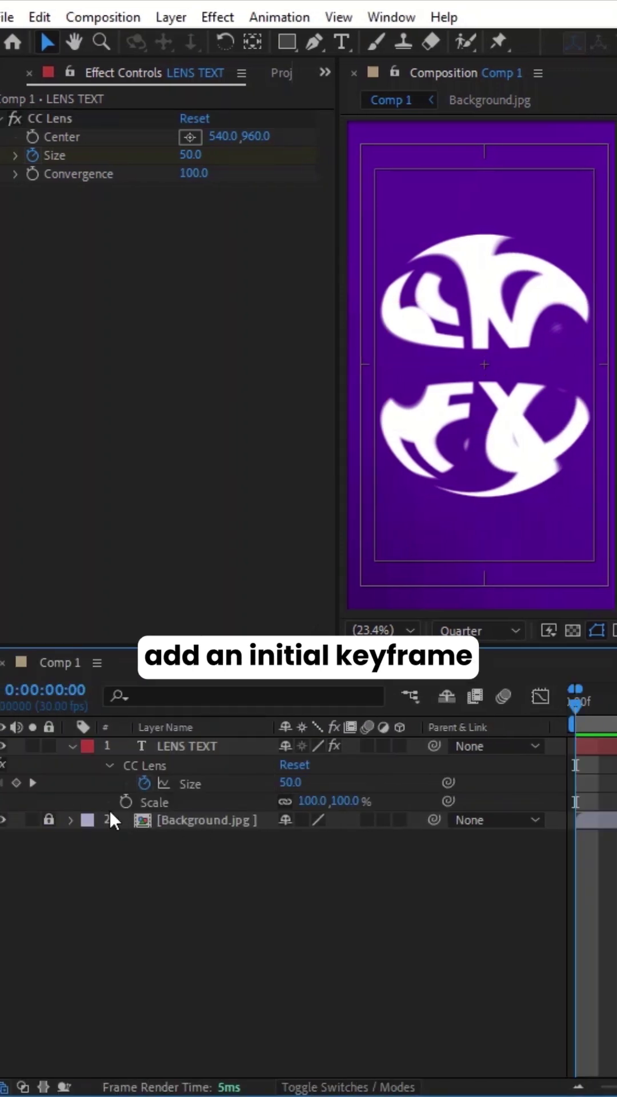
type("0")
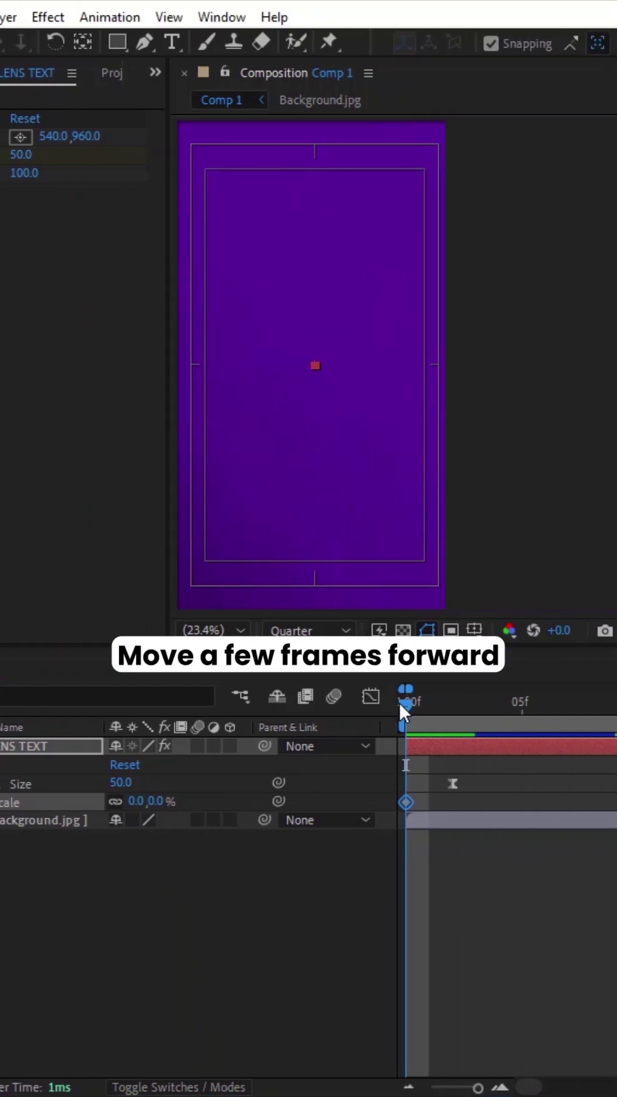
Set LENS TEXT's Scale to 100 at frame 4 and duplicate the layer
left_click(139, 800)
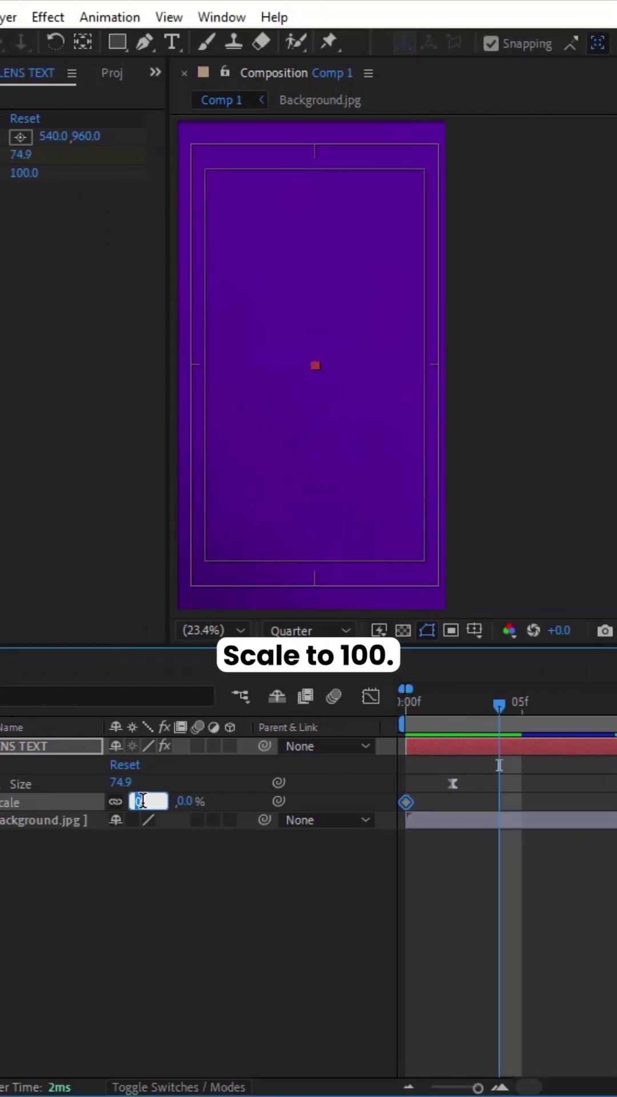
type("100")
key("Return")
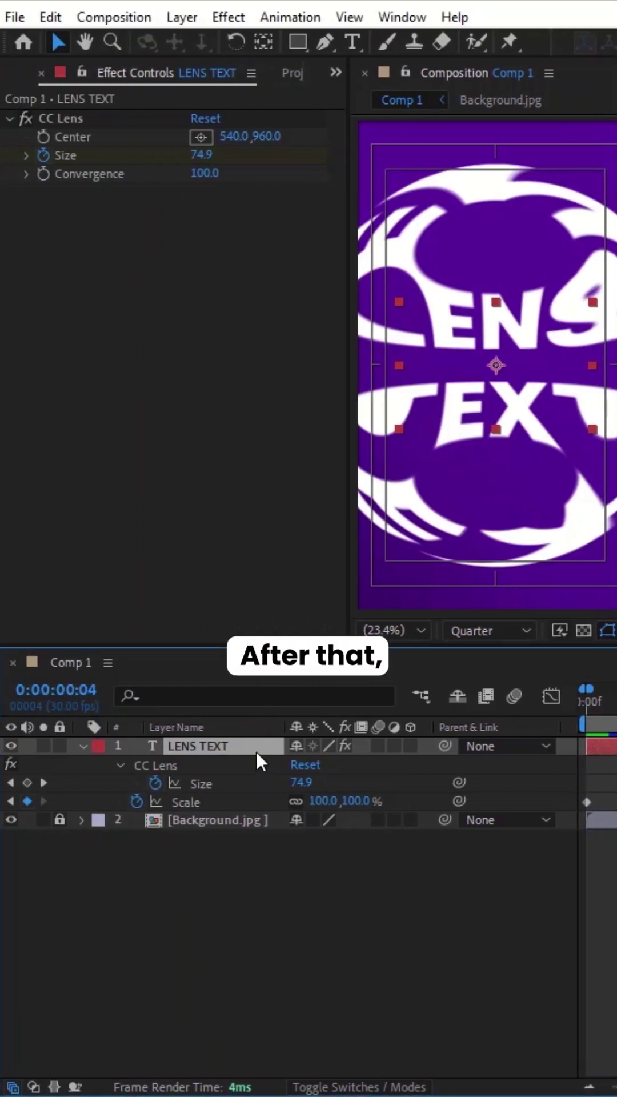
key("ctrl+d")
Place the copy below the original and add Echo: 3 echoes, -0.013 time, 0.50 decay
left_click_drag(257, 750, 253, 796)
key("ctrl+5")
type("echo")
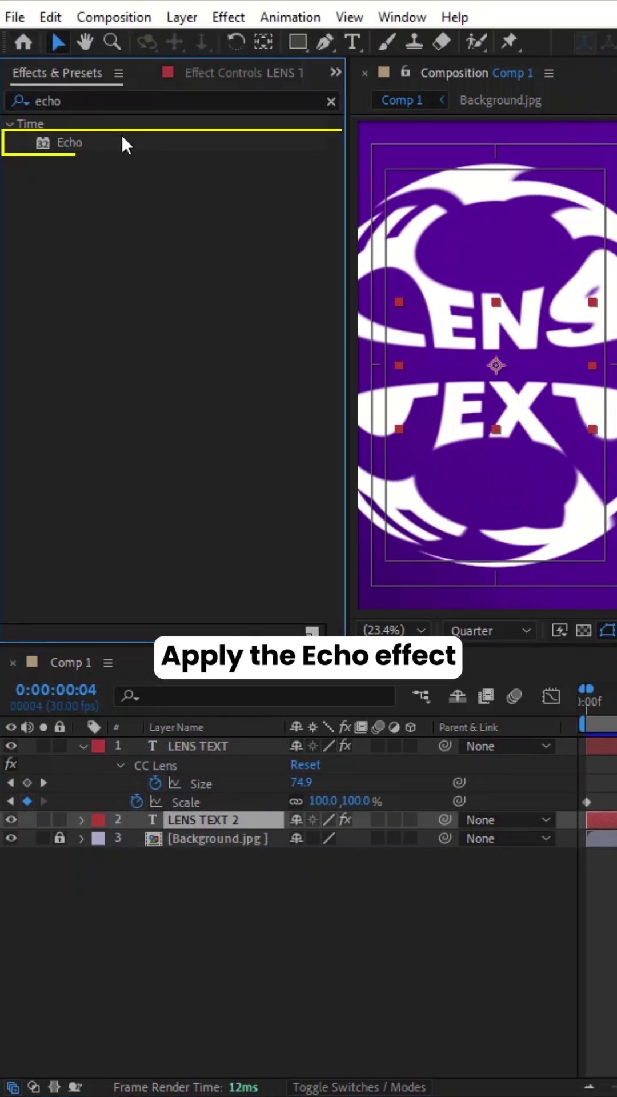
left_click_drag(122, 148, 239, 825)
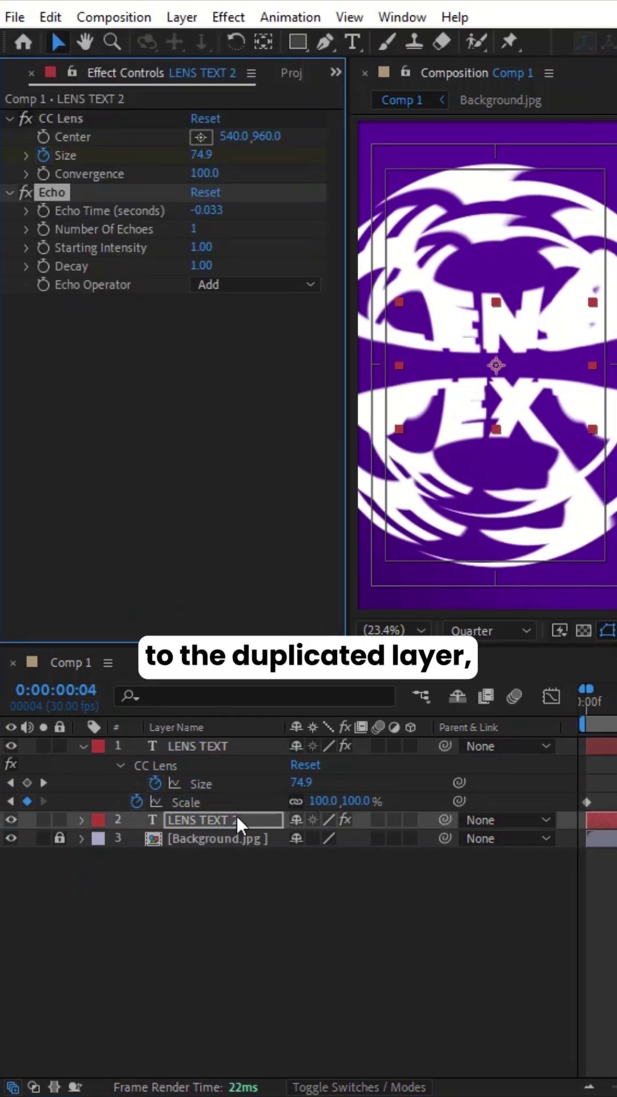
type("3")
key("Return")
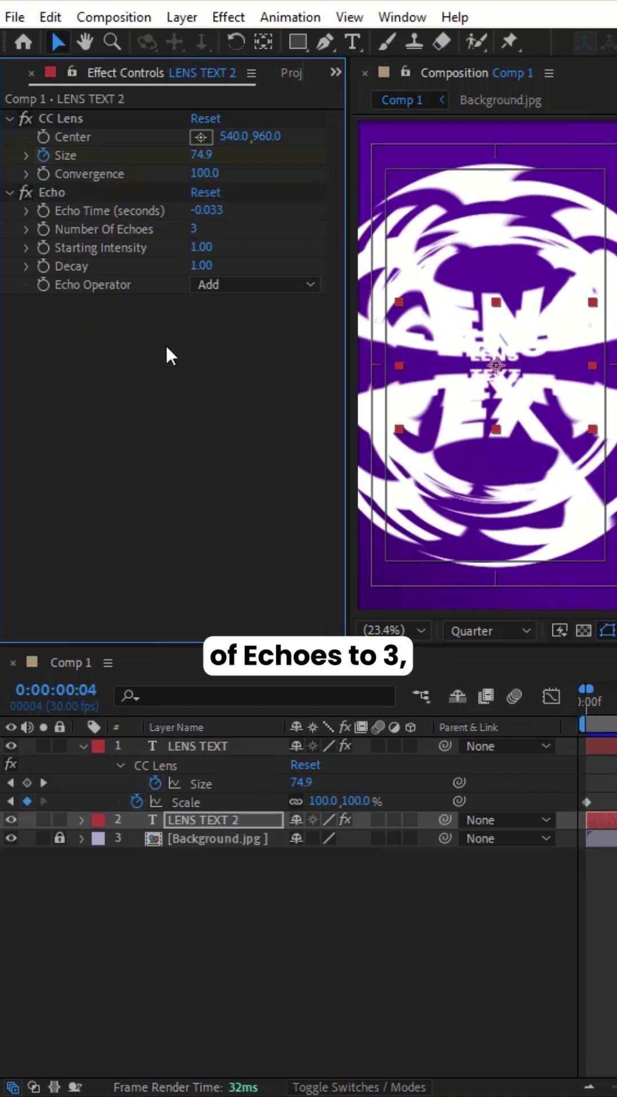
type("-0")
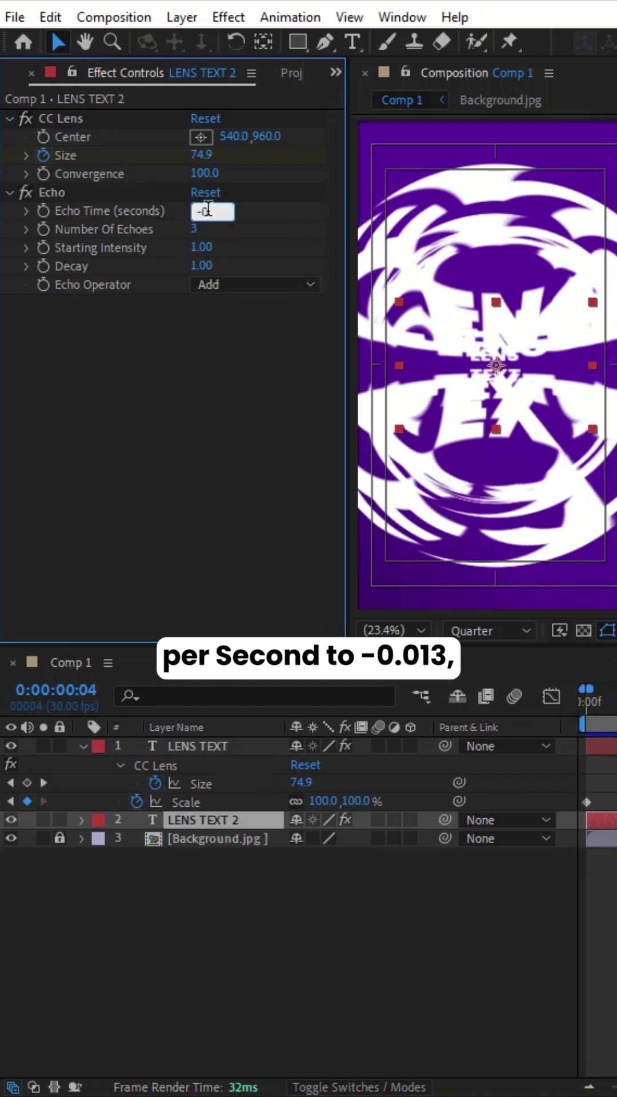
type(".013")
key("Return")
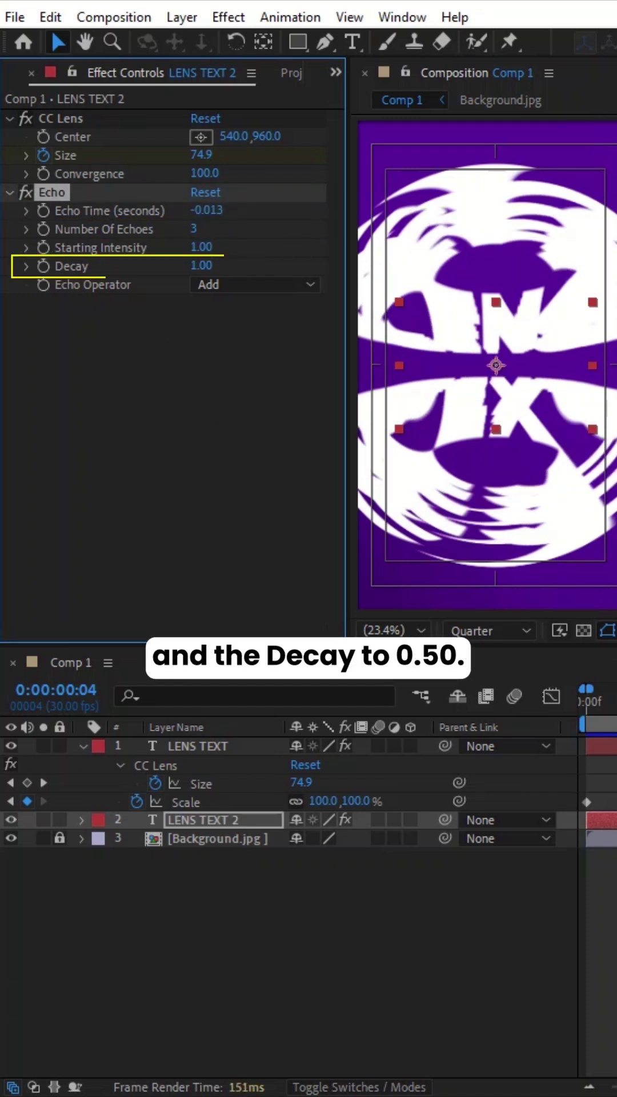
left_click(212, 396)
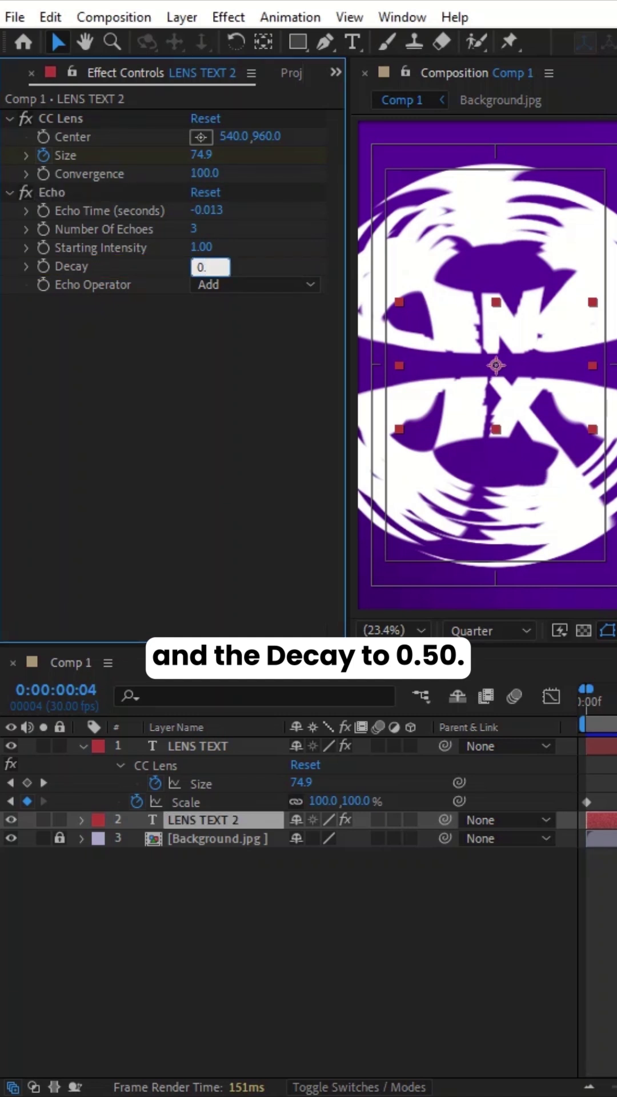
type("50")
key("Return")
Add a Gradient Ramp to LENS TEXT 2 running from magenta to cyan
key("ctrl+5")
type("gradient")
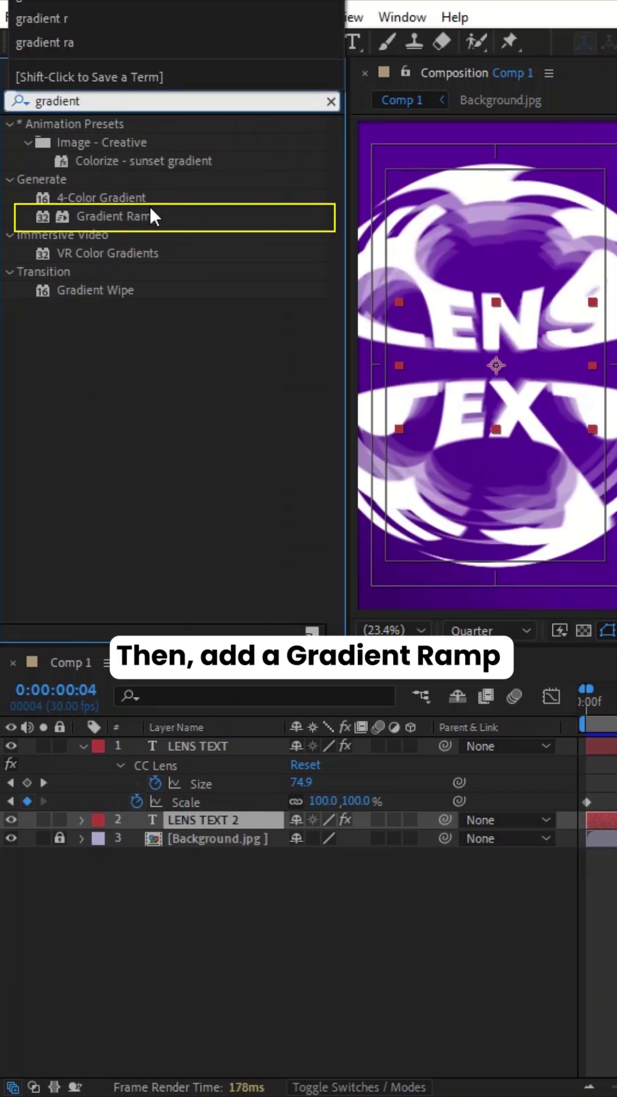
left_click(147, 212)
left_click_drag(156, 344, 206, 820)
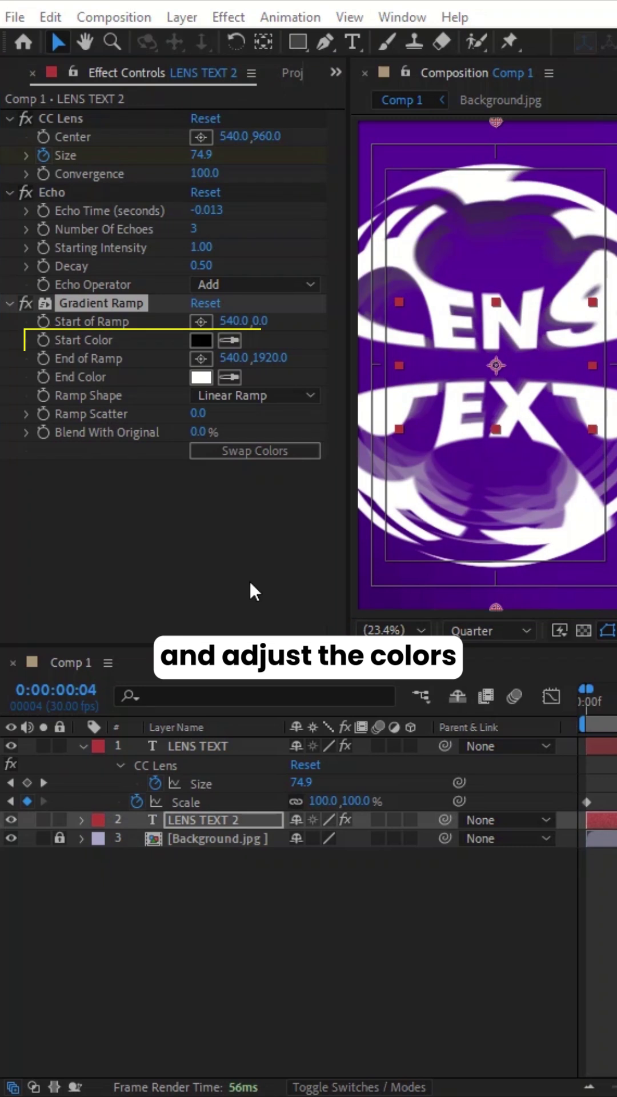
left_click(200, 339)
left_click_drag(351, 710, 351, 500)
left_click(523, 454)
left_click(201, 378)
left_click(351, 542)
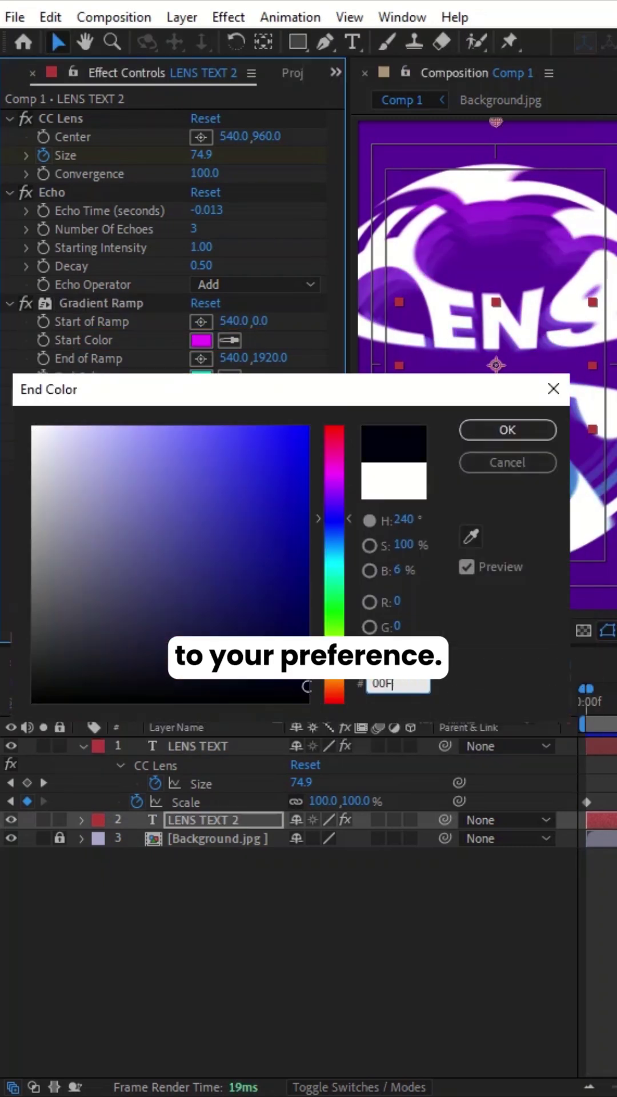
left_click(524, 454)
key("ctrl+5")
type("b")
key("BackSpace")
type("glow")
Add a Glow with radius 100 to LENS TEXT 2, collapse it, and duplicate it
left_click(161, 238)
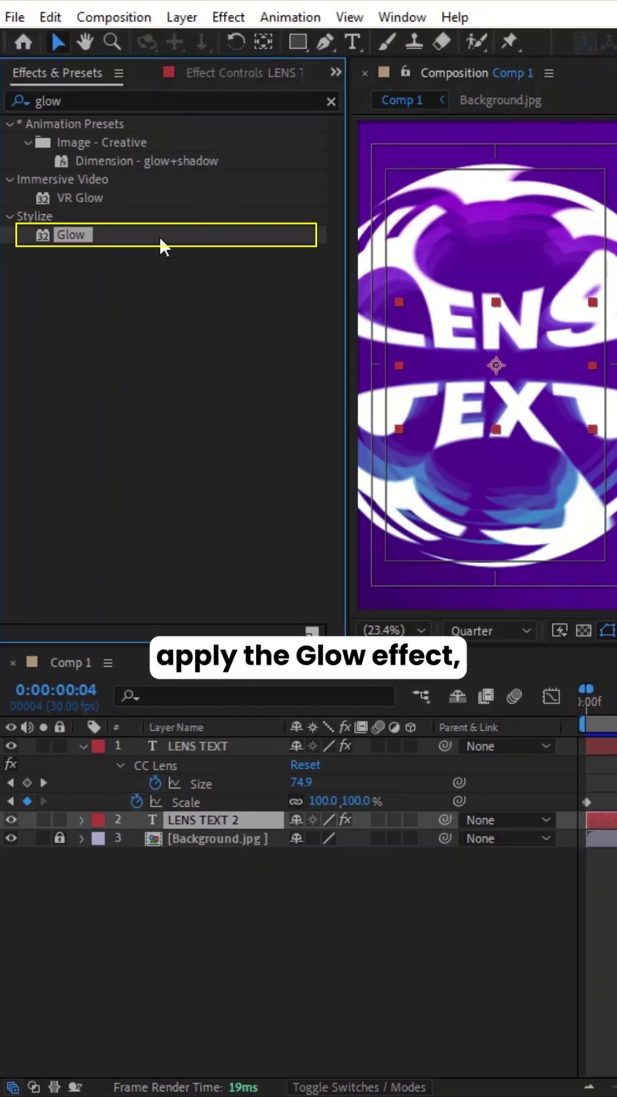
left_click_drag(221, 825, 215, 820)
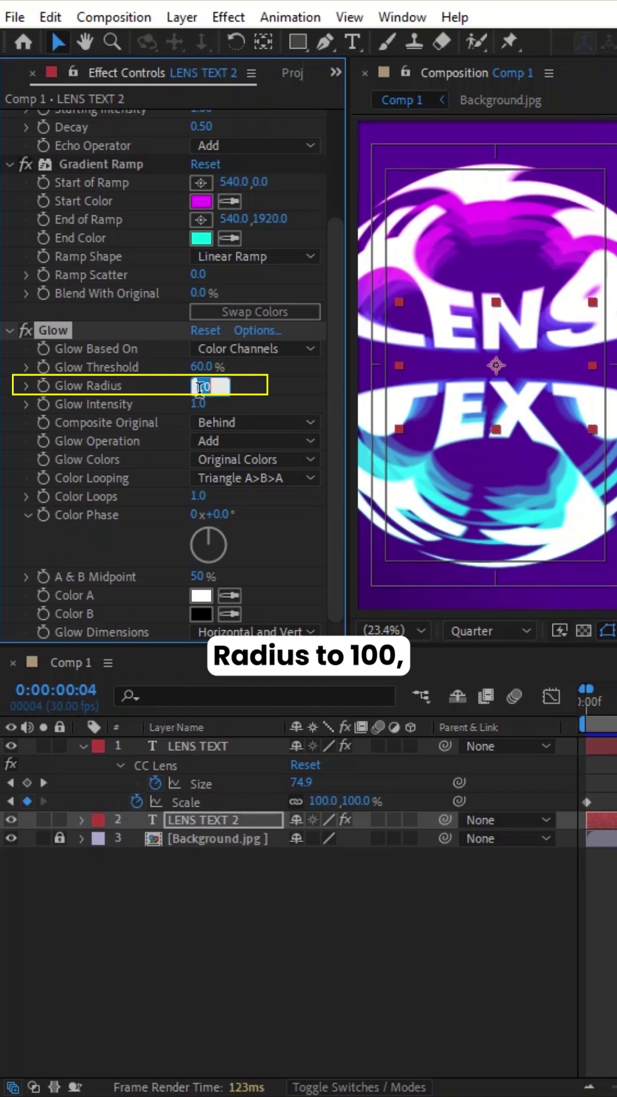
key("Return")
left_click(7, 329)
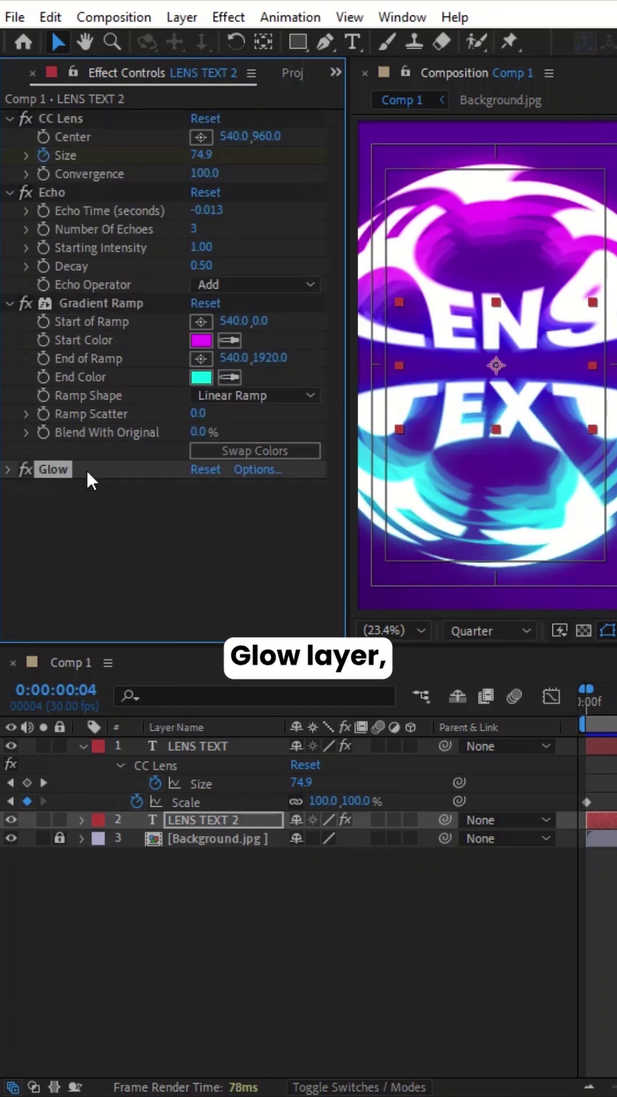
key("ctrl+d")
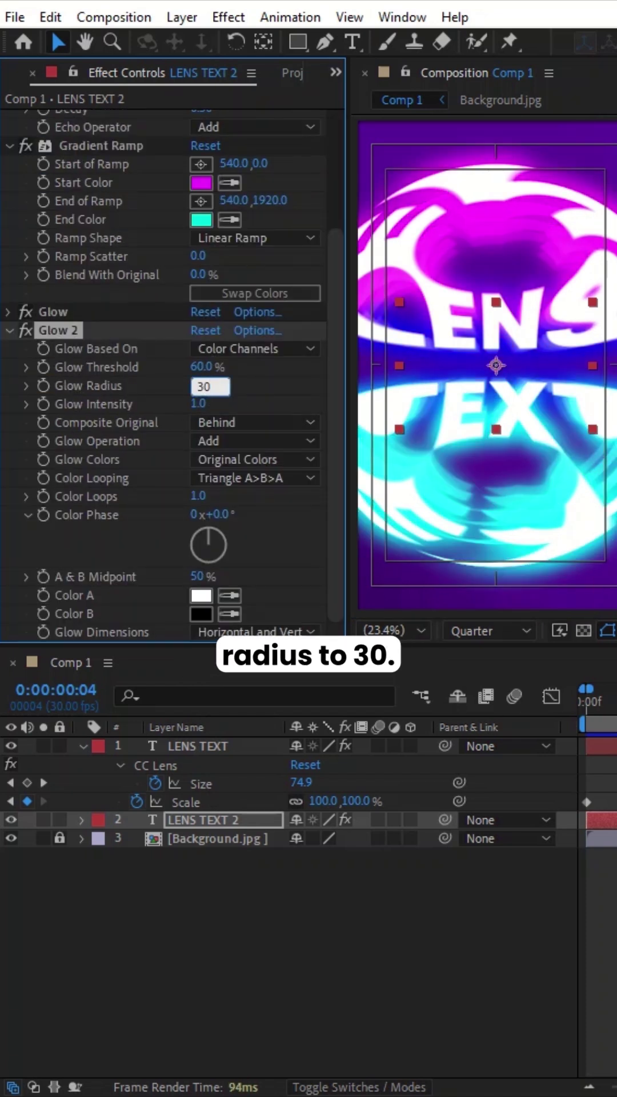